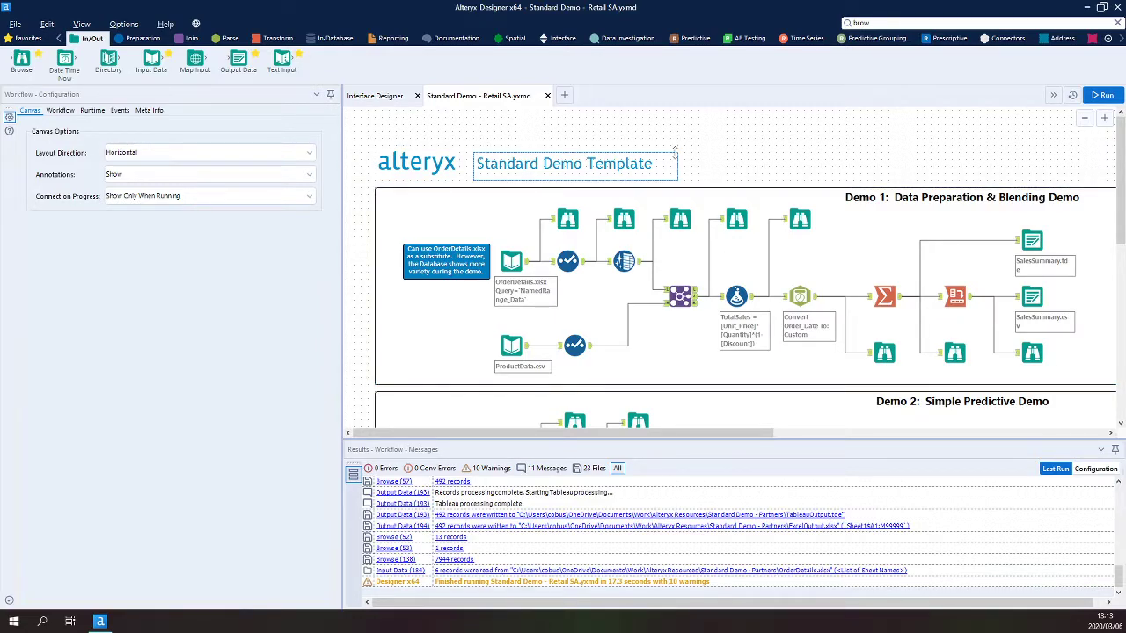
left_click(195, 24)
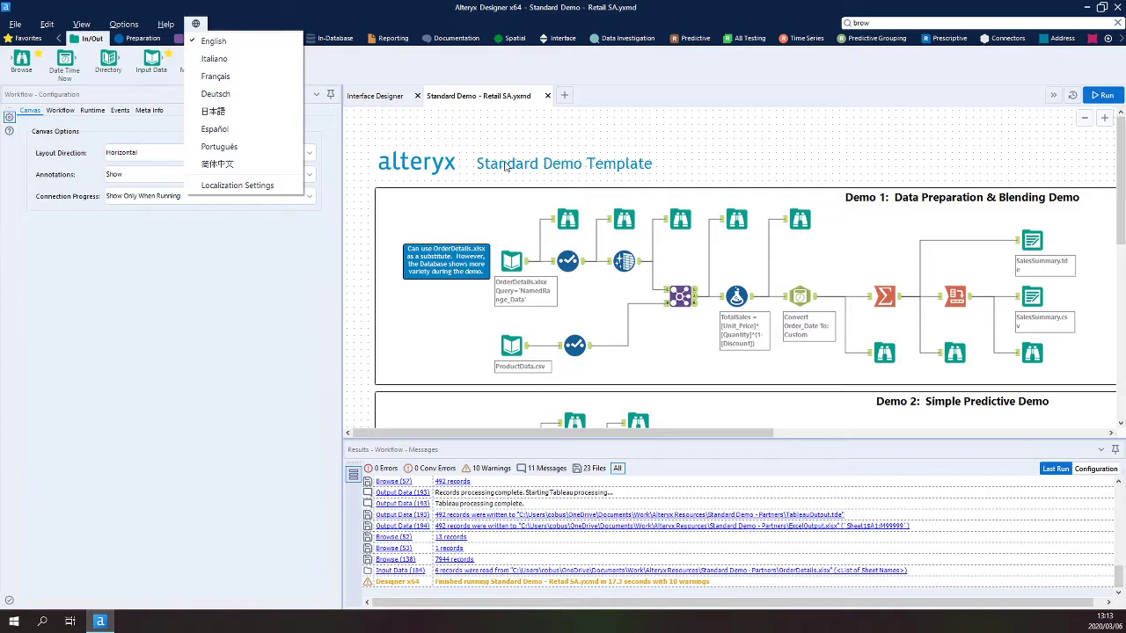
left_click(445, 133)
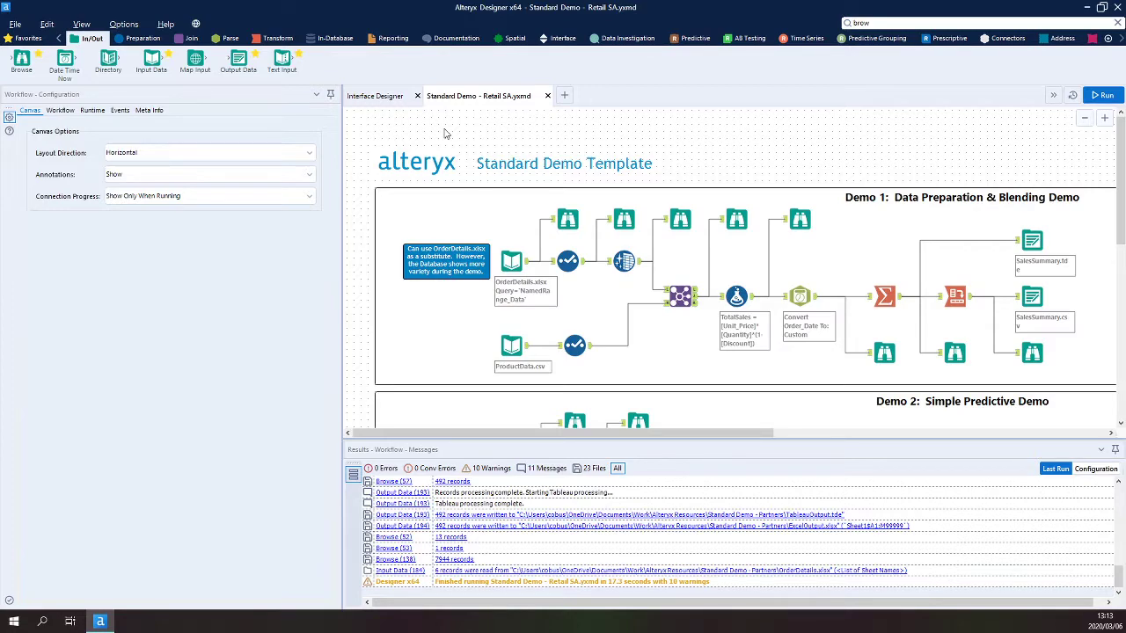
- Open the OrderDetails input's Excel table selection and confirm the NamedRange_Data named range
left_click(512, 258)
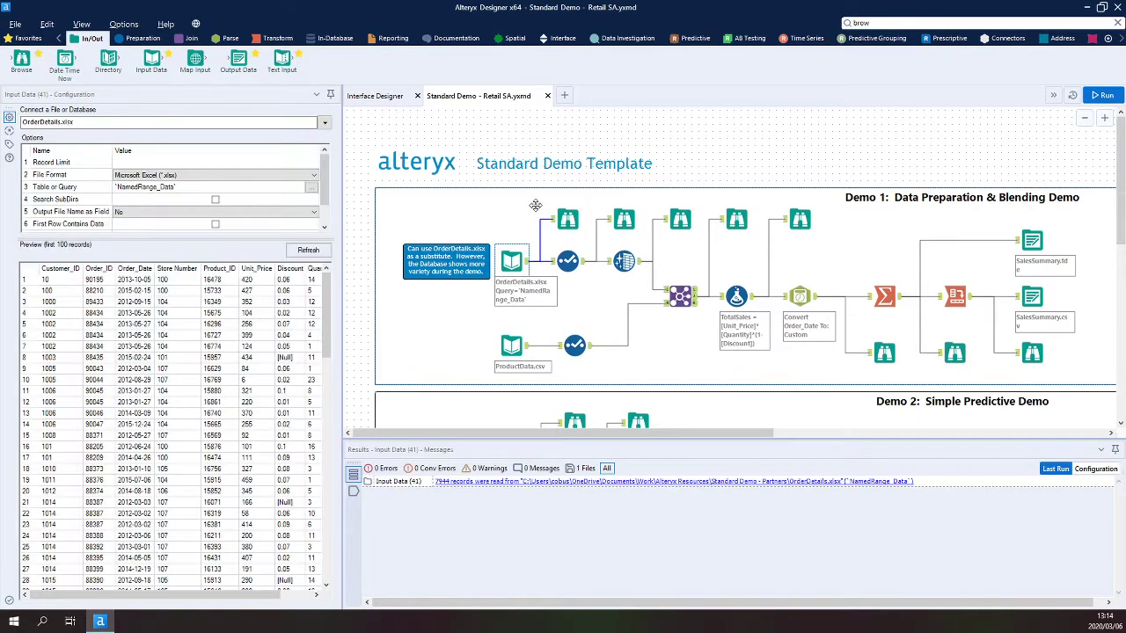
left_click(312, 188)
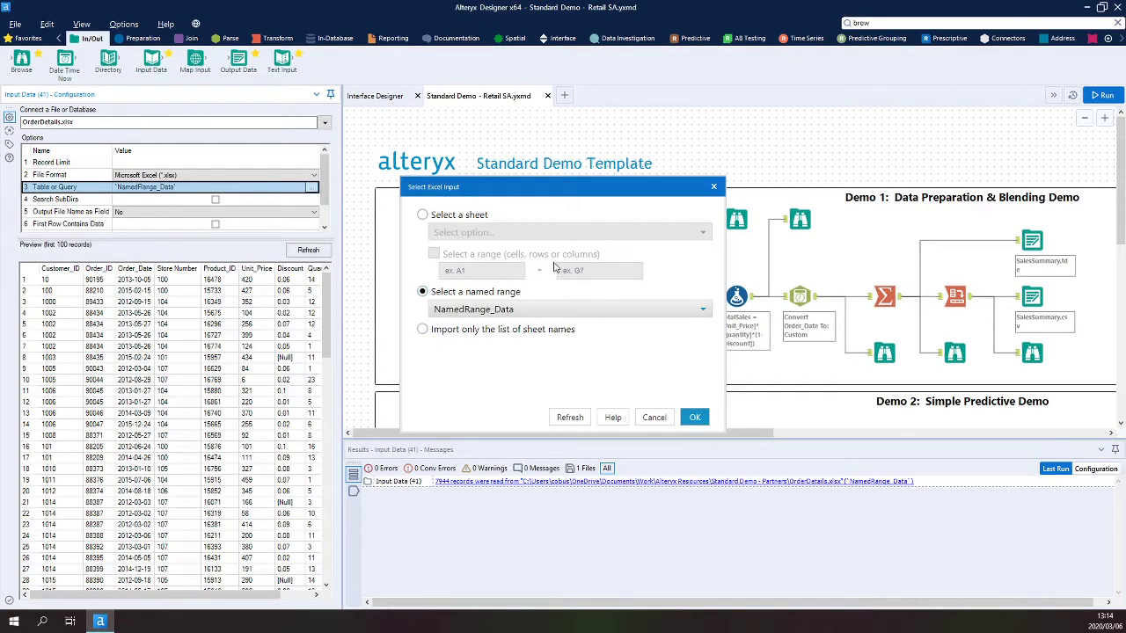
left_click(694, 418)
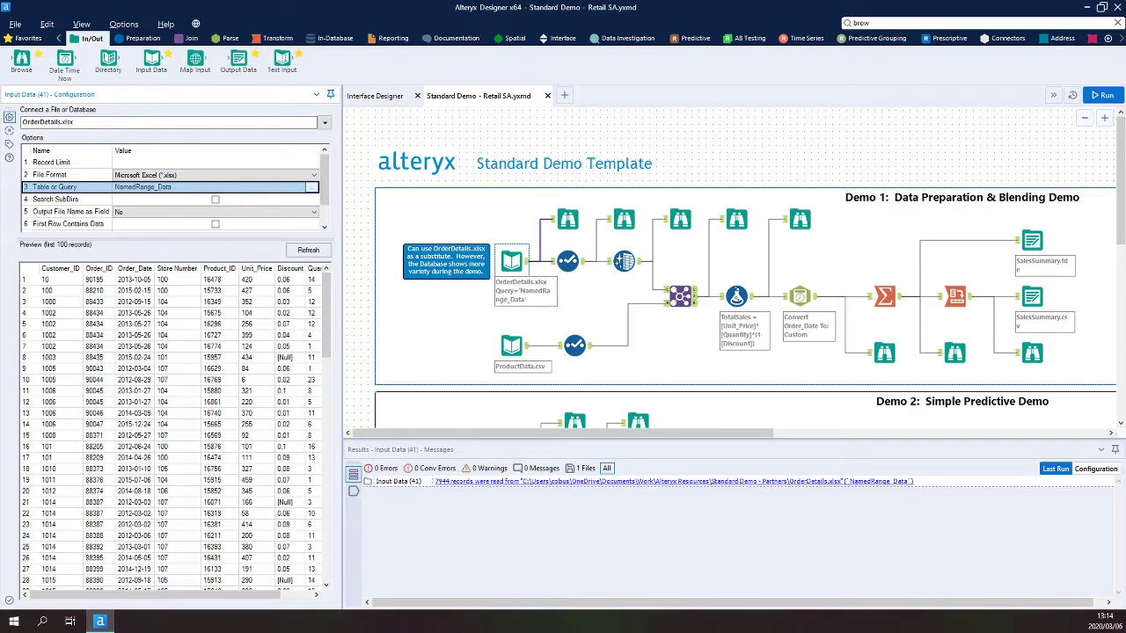
- Open OrderDetails.xlsx in Excel from the messages, select both data blocks to inspect them, and return to the workflow
left_click(563, 481)
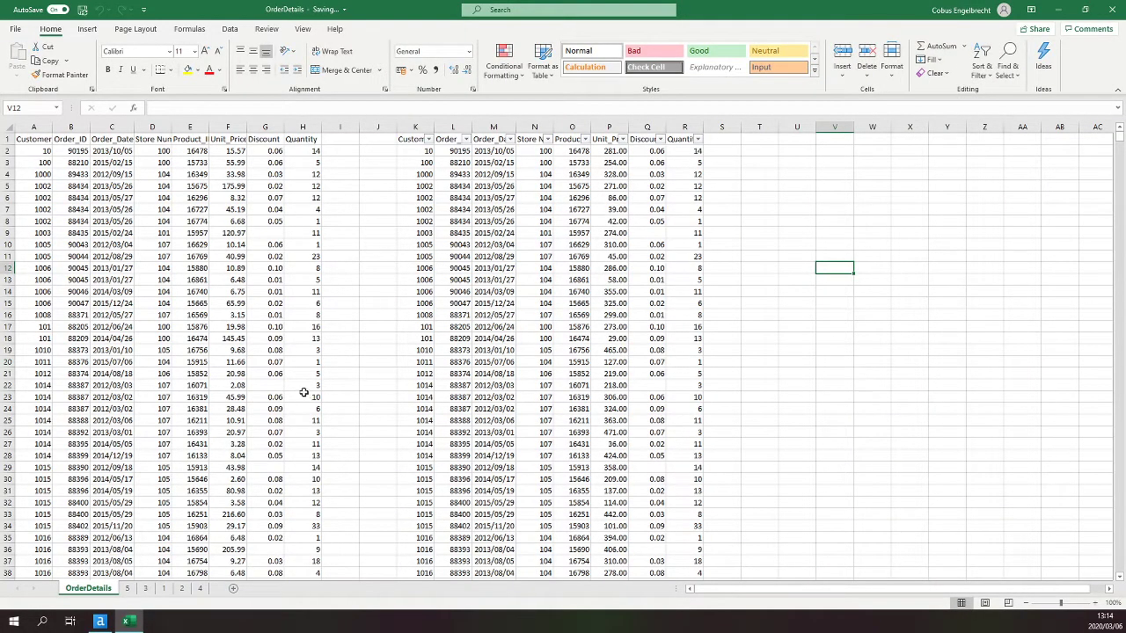
left_click(304, 395)
left_click_drag(33, 127, 265, 128)
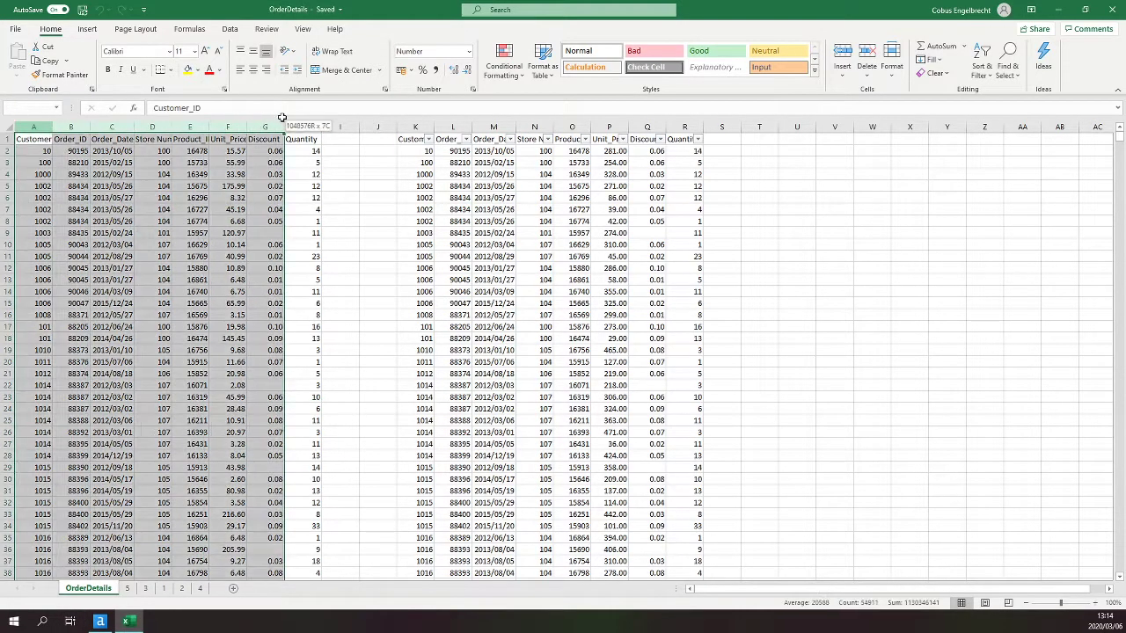
left_click_drag(409, 127, 688, 127)
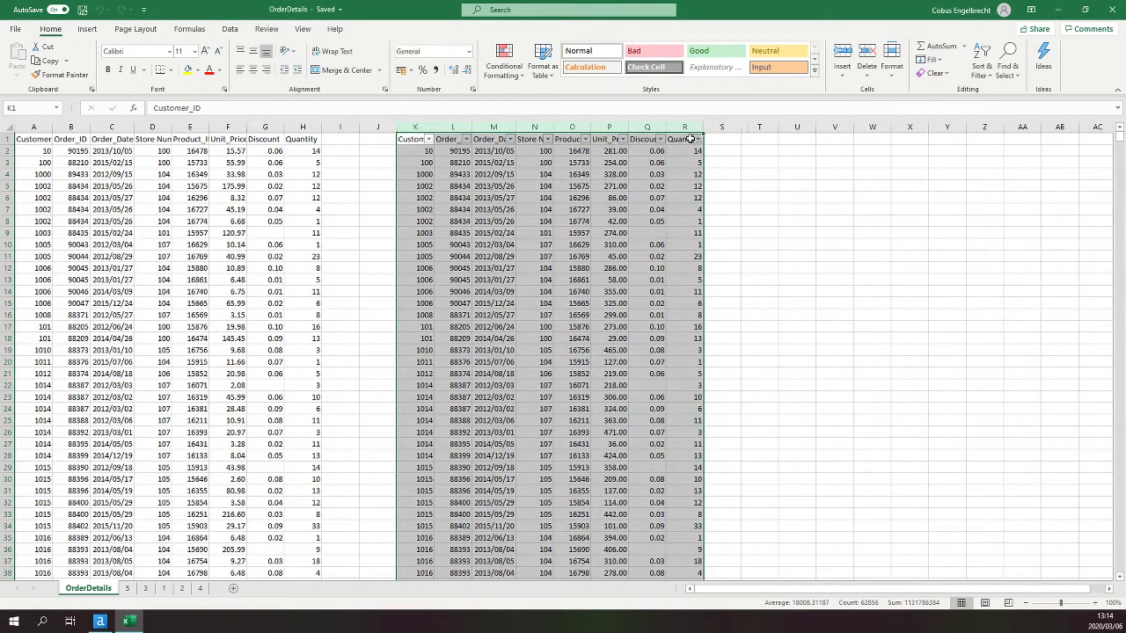
left_click(1058, 10)
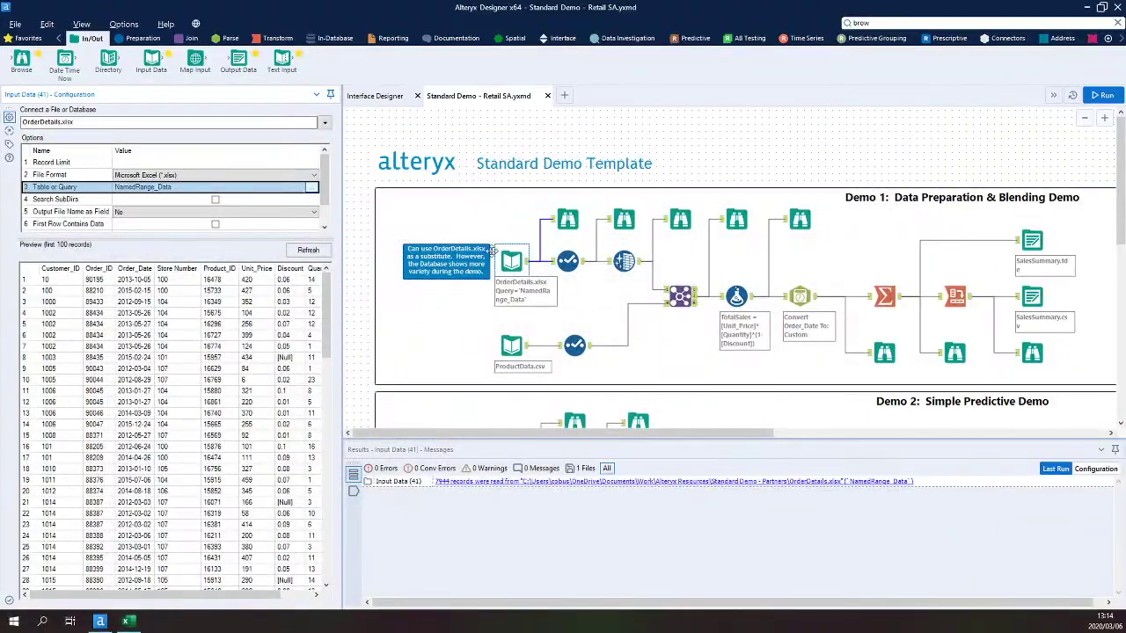
- Reopen the input's Excel table selection, close the Excel workbook, refresh the dialog and close it
left_click(312, 186)
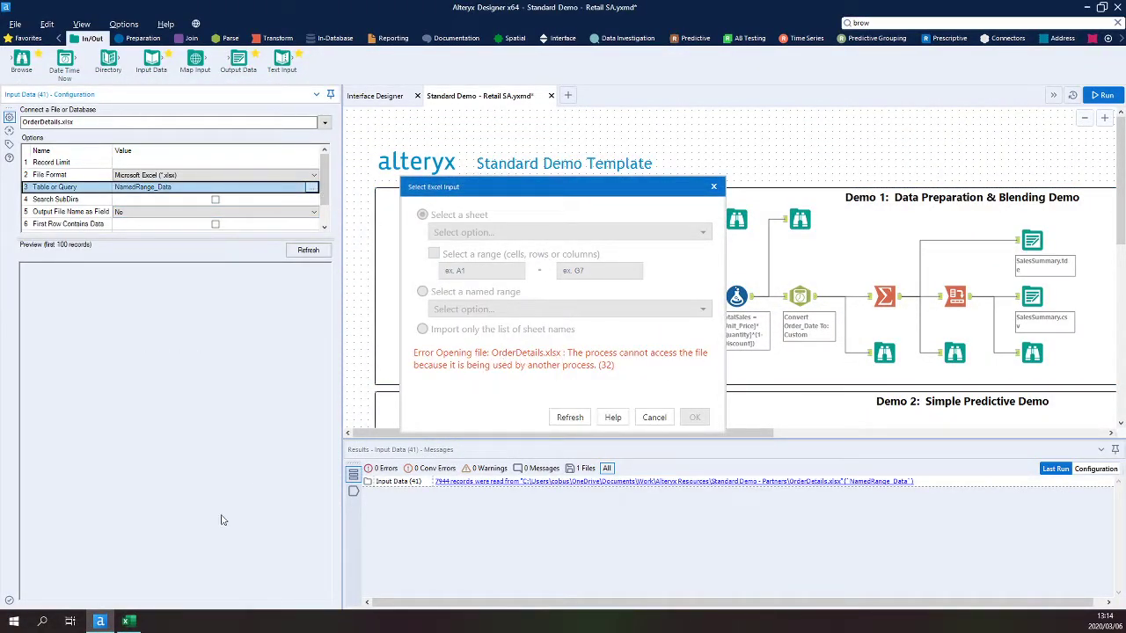
left_click(126, 622)
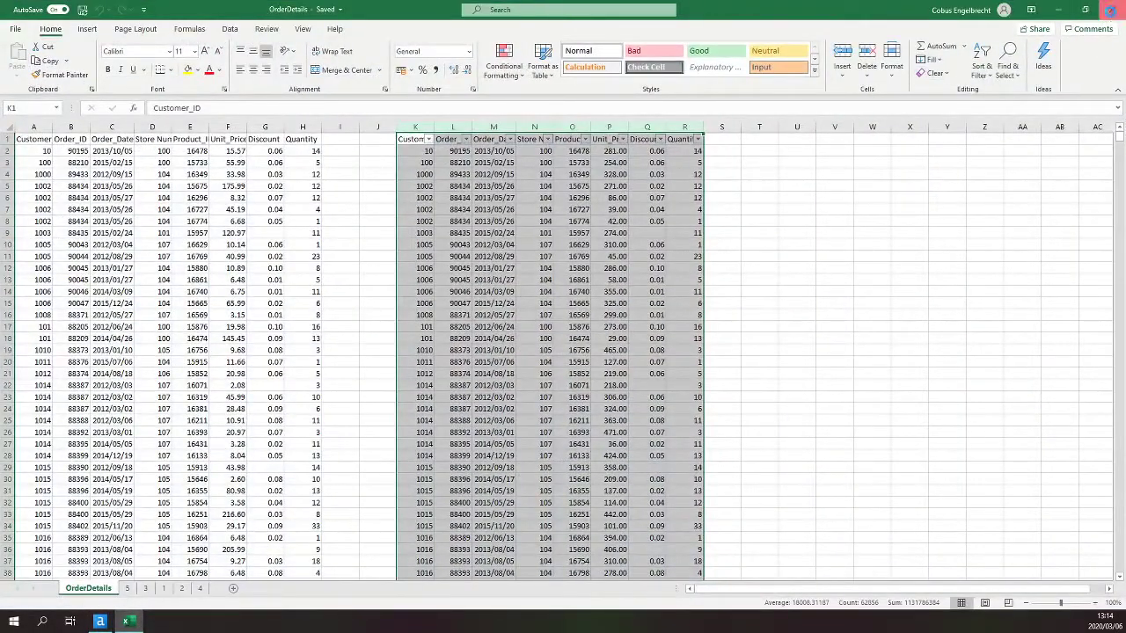
left_click(1111, 15)
left_click(570, 417)
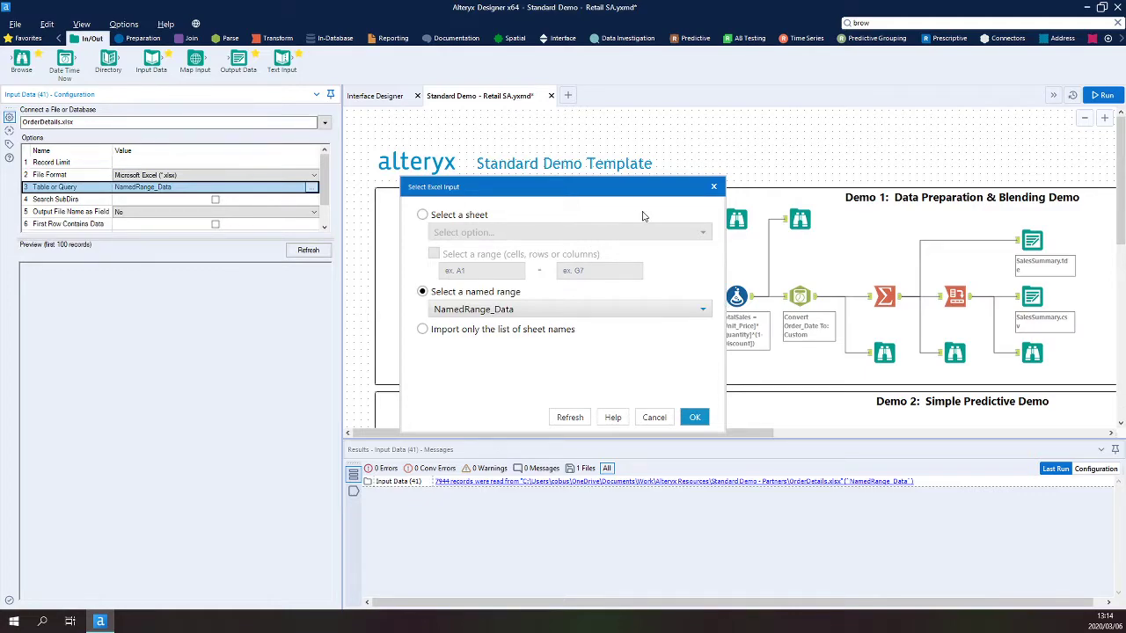
left_click(713, 186)
left_click(677, 156)
left_click(748, 156)
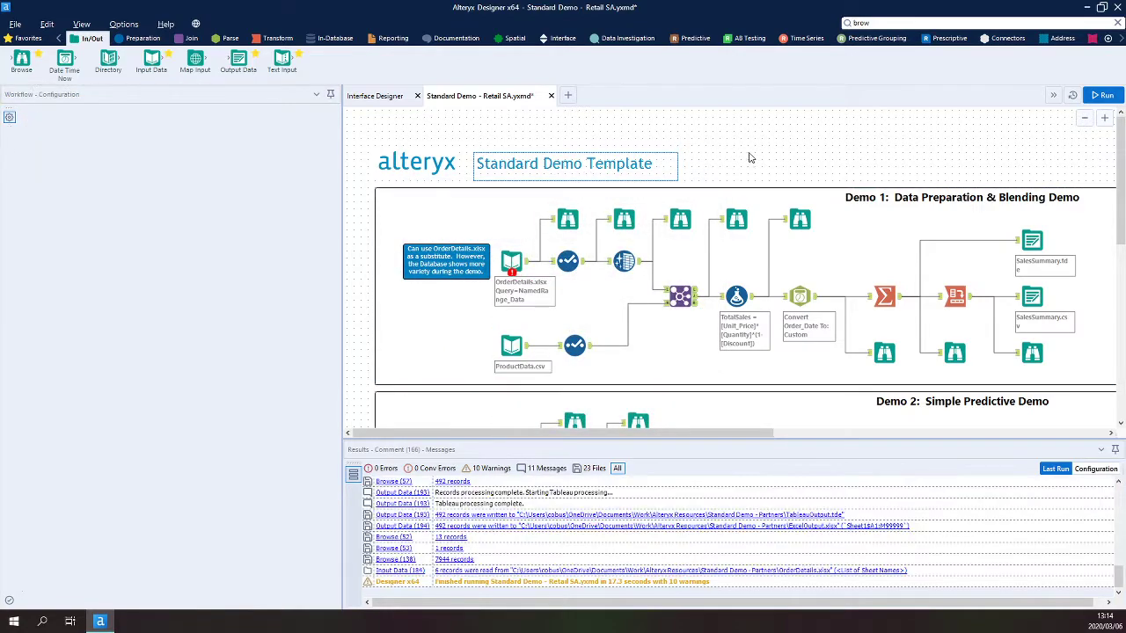
- Open the lower OrderDetails input and confirm it imports only the list of sheet names
scroll(744, 151, "down", 5)
left_click(526, 292)
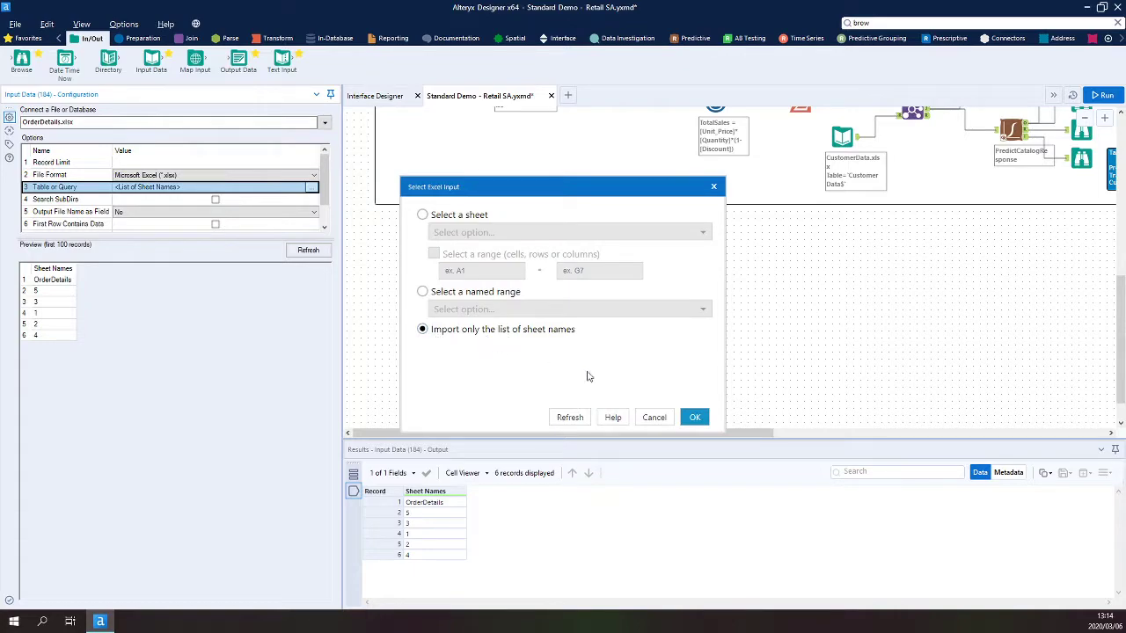
left_click(694, 417)
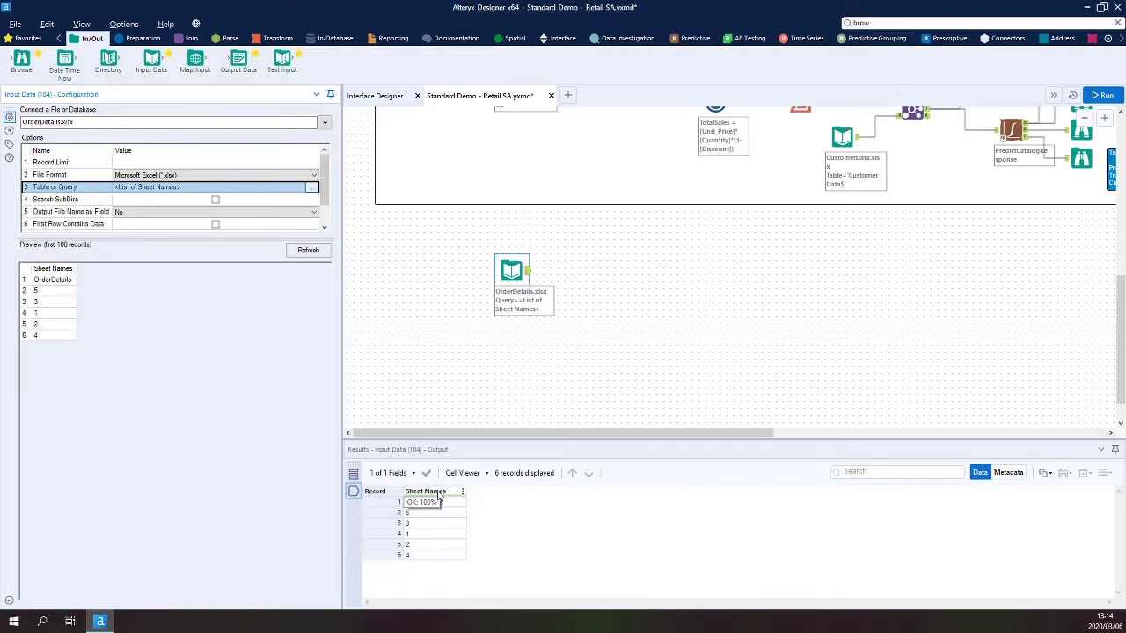
- Reselect the Excel output file for the ExcelOutput tool in Demo 2, writing to Sheet1 with range A1 to M99999
scroll(538, 304, "up", 5)
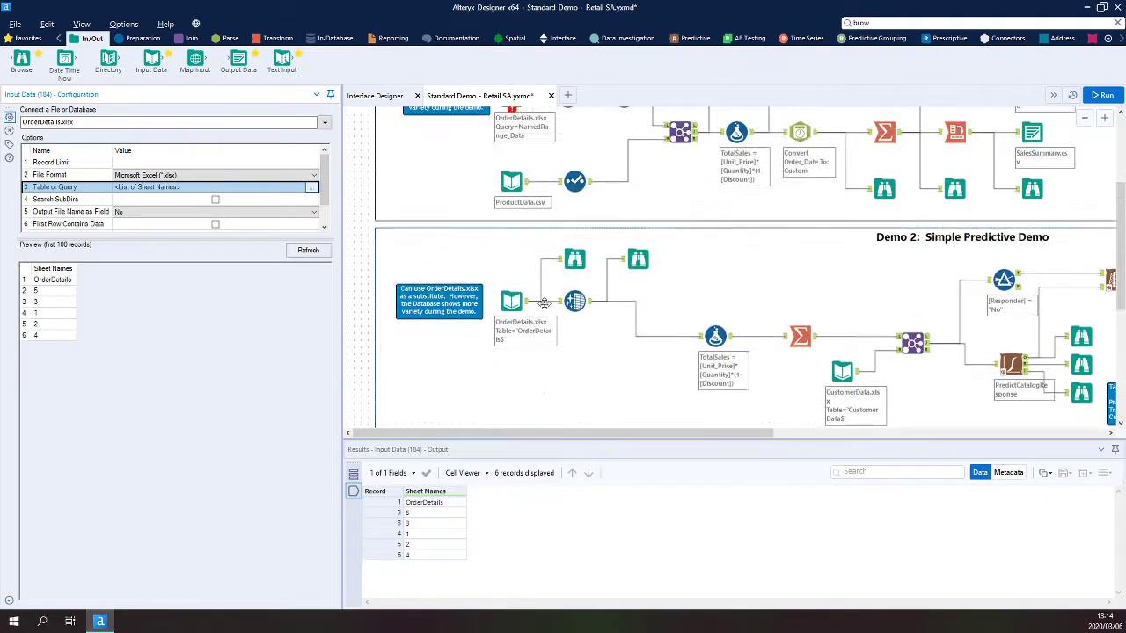
scroll(547, 292, "up", 2)
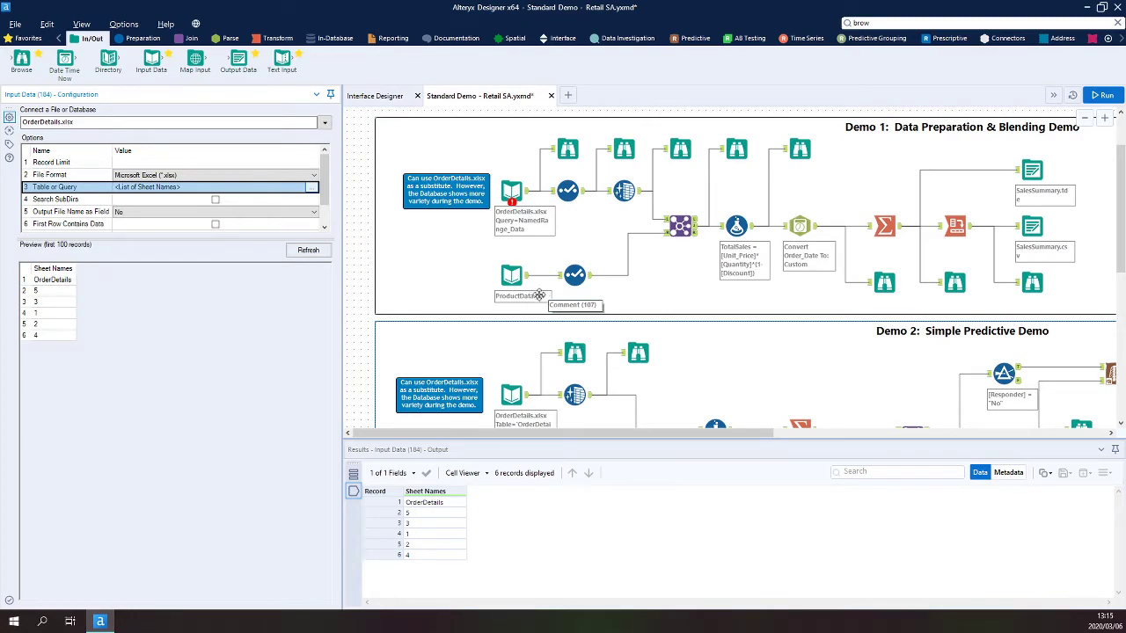
scroll(792, 255, "right", 5)
scroll(850, 226, "down", 1)
scroll(849, 227, "down", 2)
left_click(974, 275)
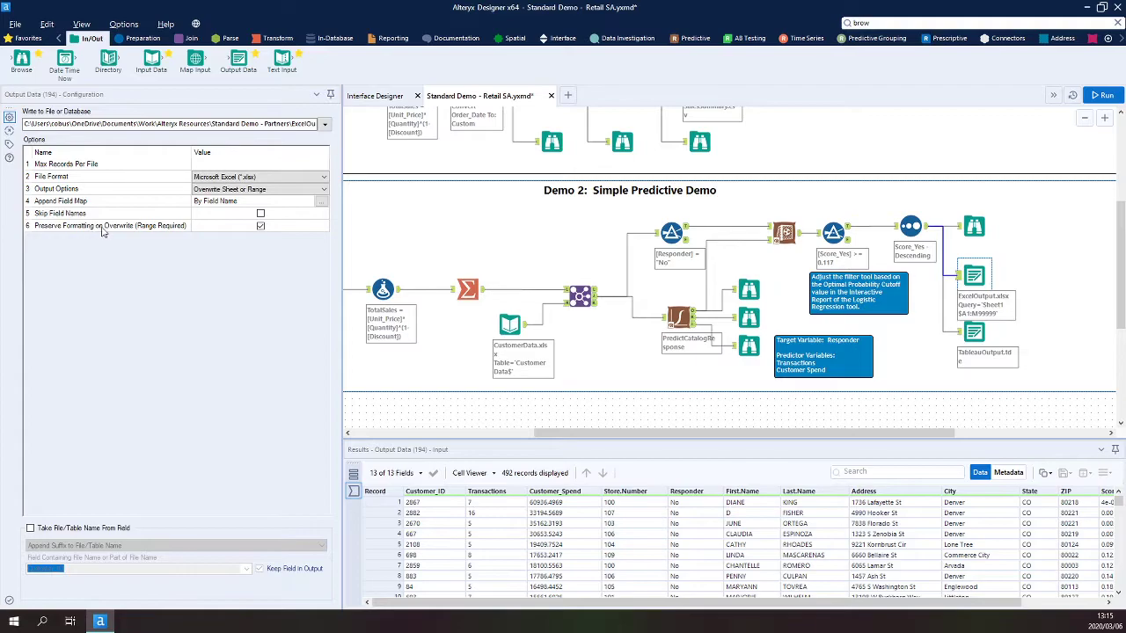
left_click(324, 190)
left_click(324, 190)
left_click(323, 124)
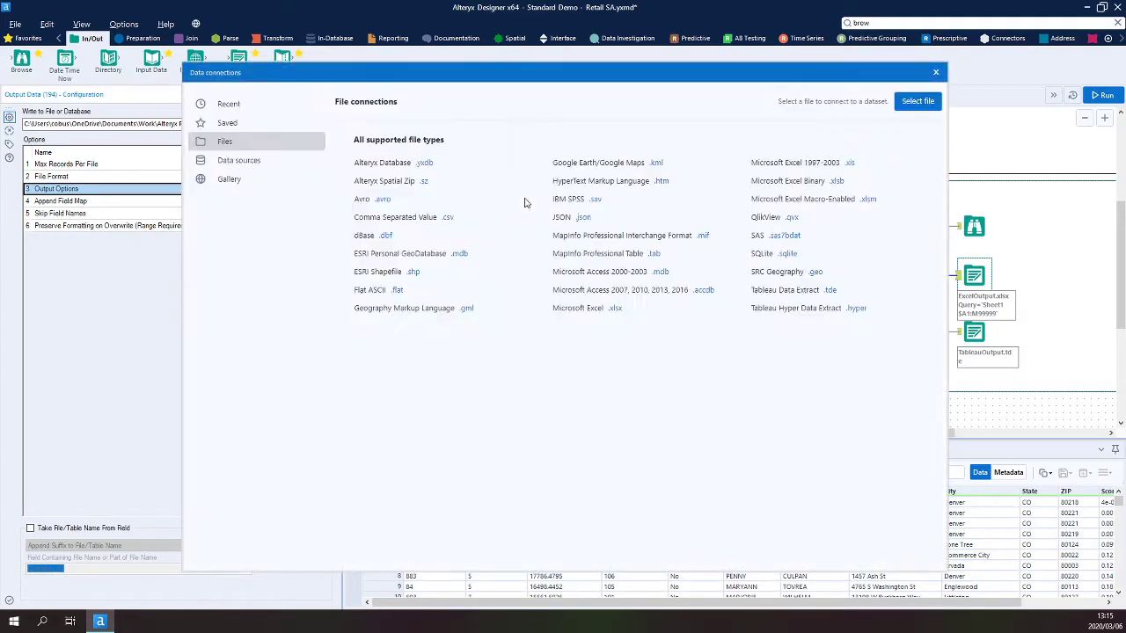
left_click(916, 101)
left_click(519, 250)
left_click(863, 386)
left_click(592, 311)
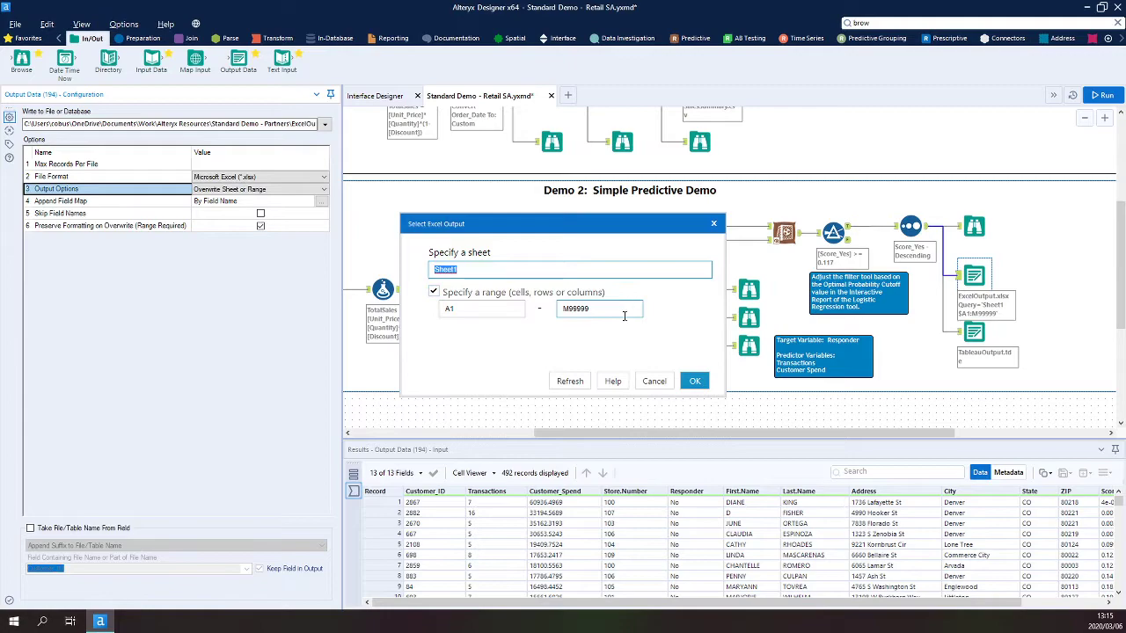
left_click(695, 381)
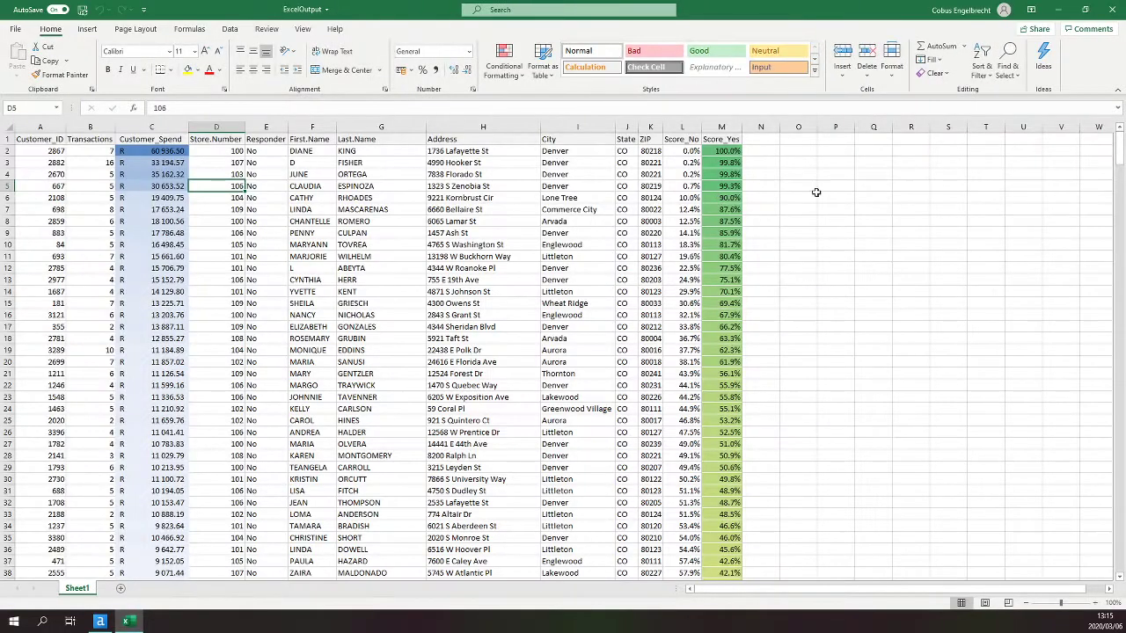
- Inspect the ExcelOutput workbook's formatted columns and header row, and close Excel
left_click(723, 126)
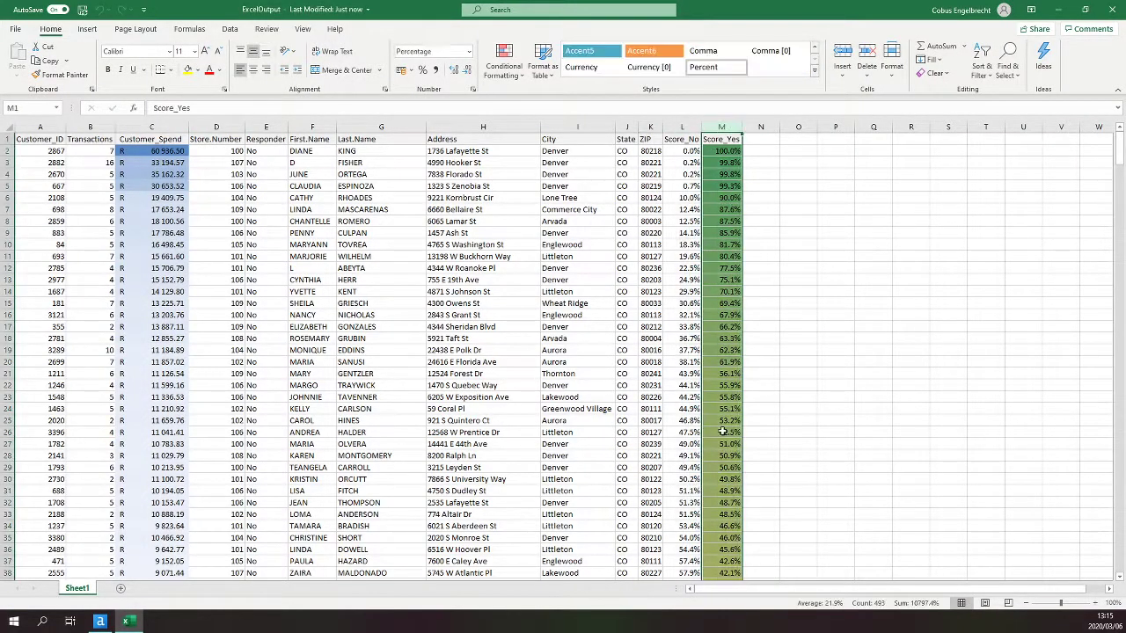
left_click(156, 127)
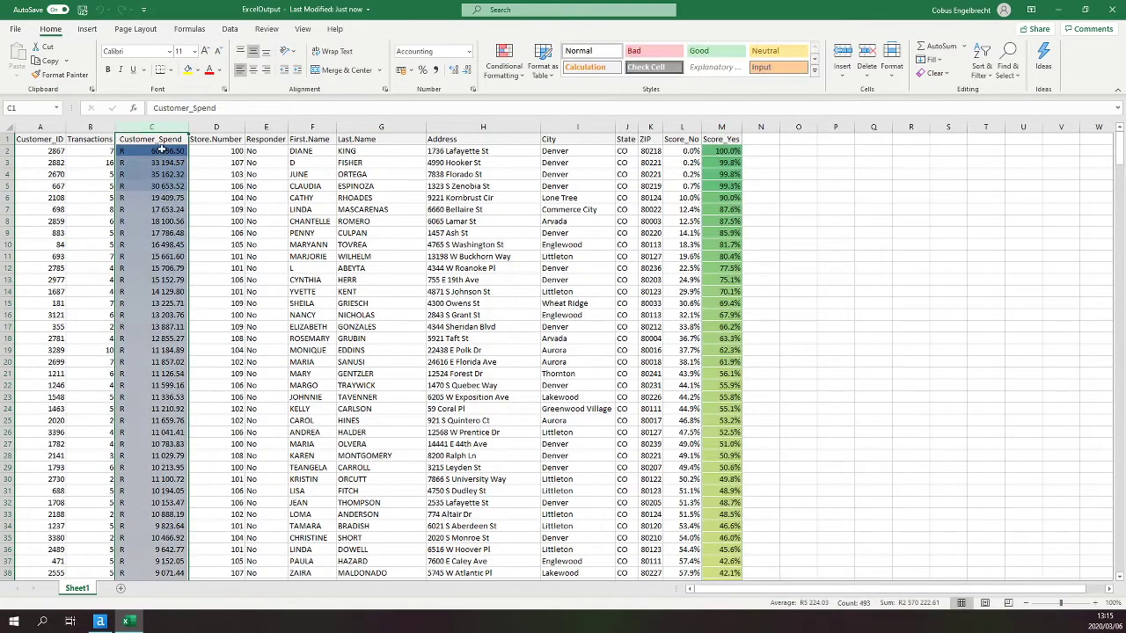
left_click(723, 127)
left_click_drag(59, 140, 727, 138)
left_click(159, 130)
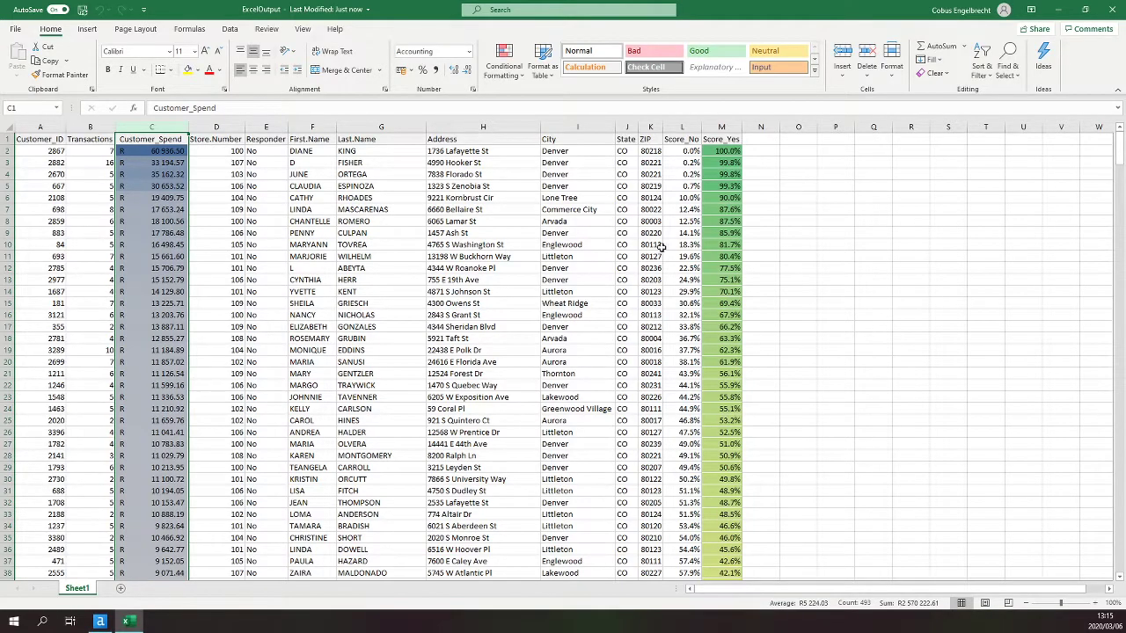
left_click(1111, 9)
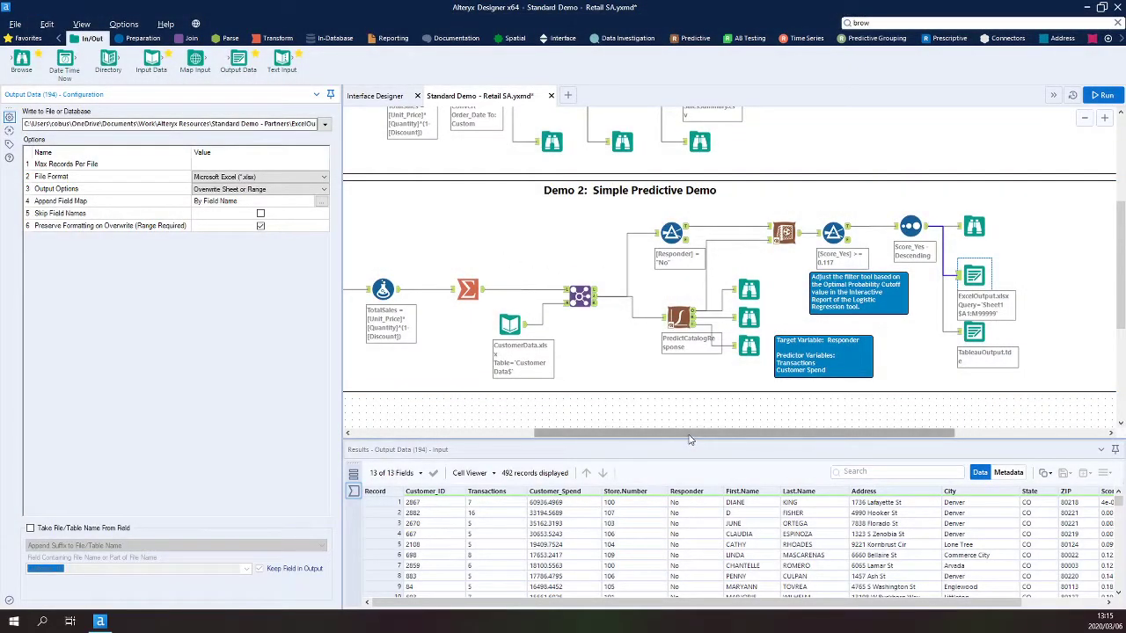
- Inspect the field profile of the Browse tool after the first Select tool in Demo 1
left_click_drag(691, 435, 460, 424)
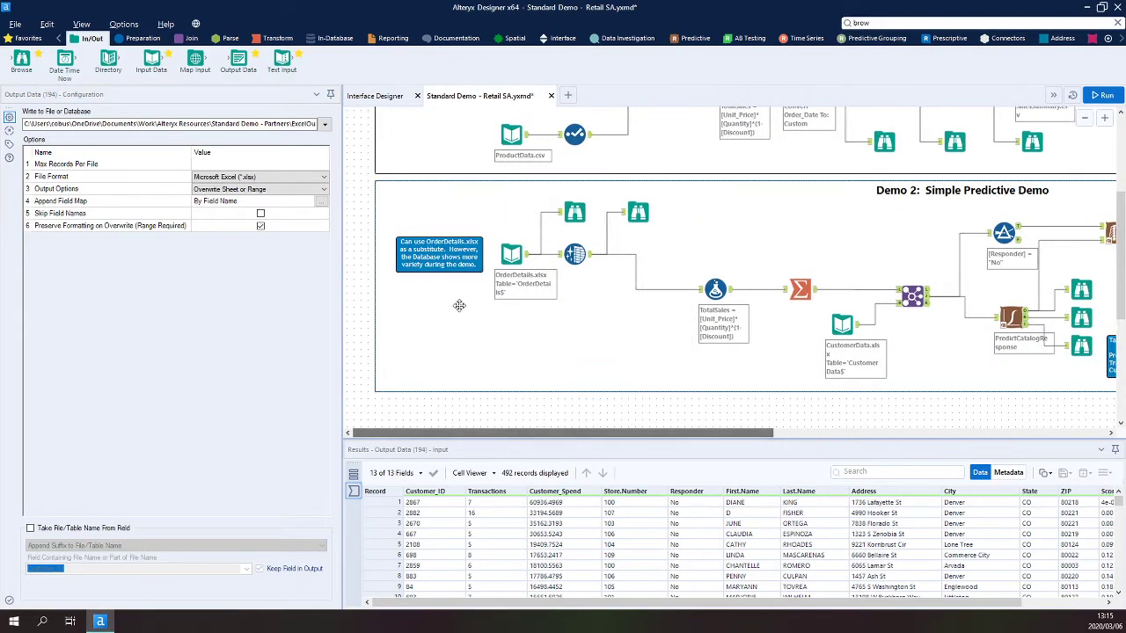
scroll(460, 302, "up", 3)
left_click(728, 144)
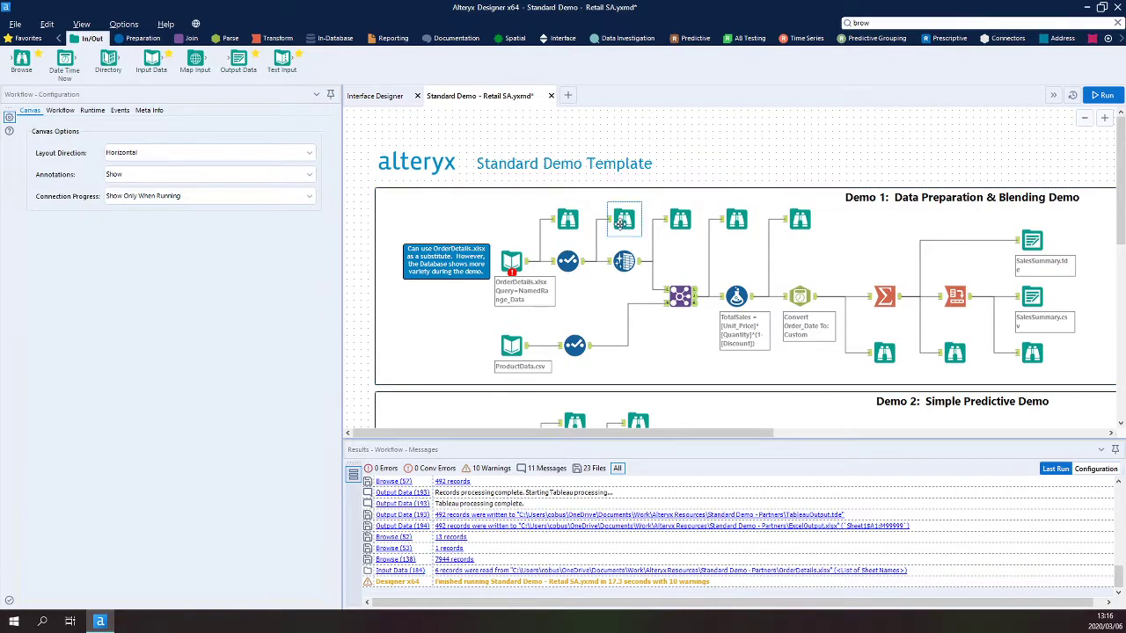
left_click(623, 221)
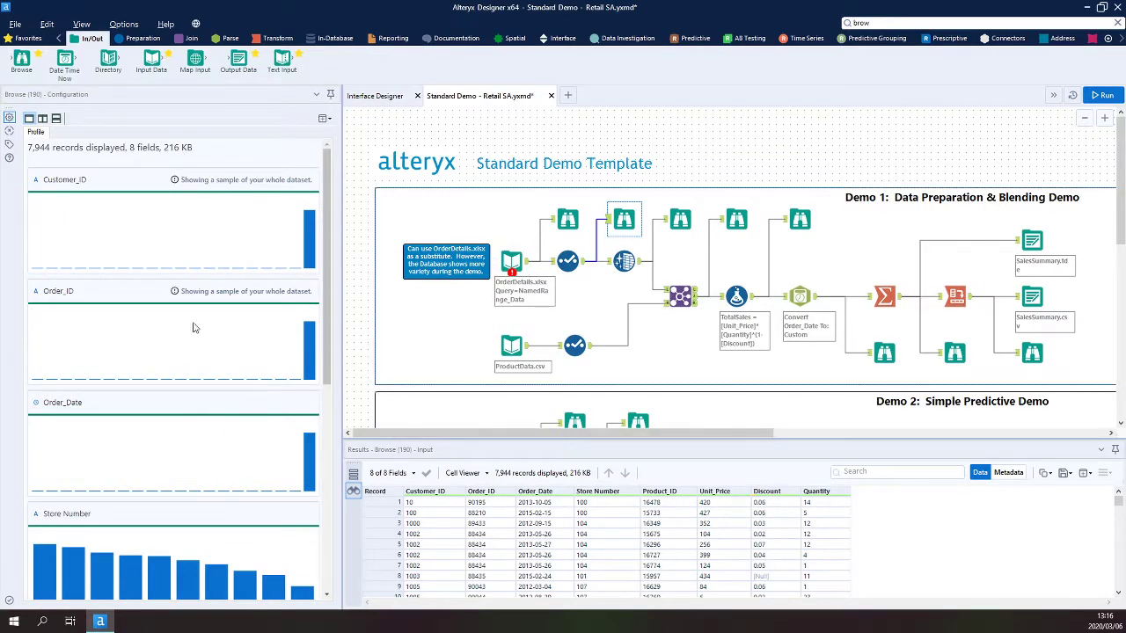
scroll(195, 312, "down", 4)
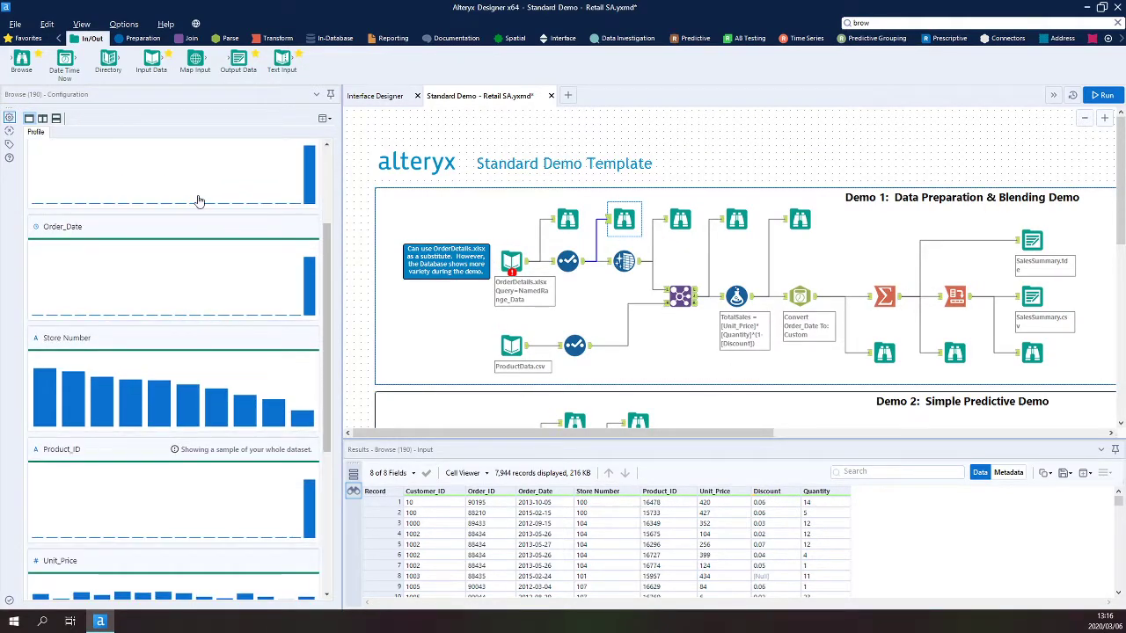
scroll(199, 201, "down", 3)
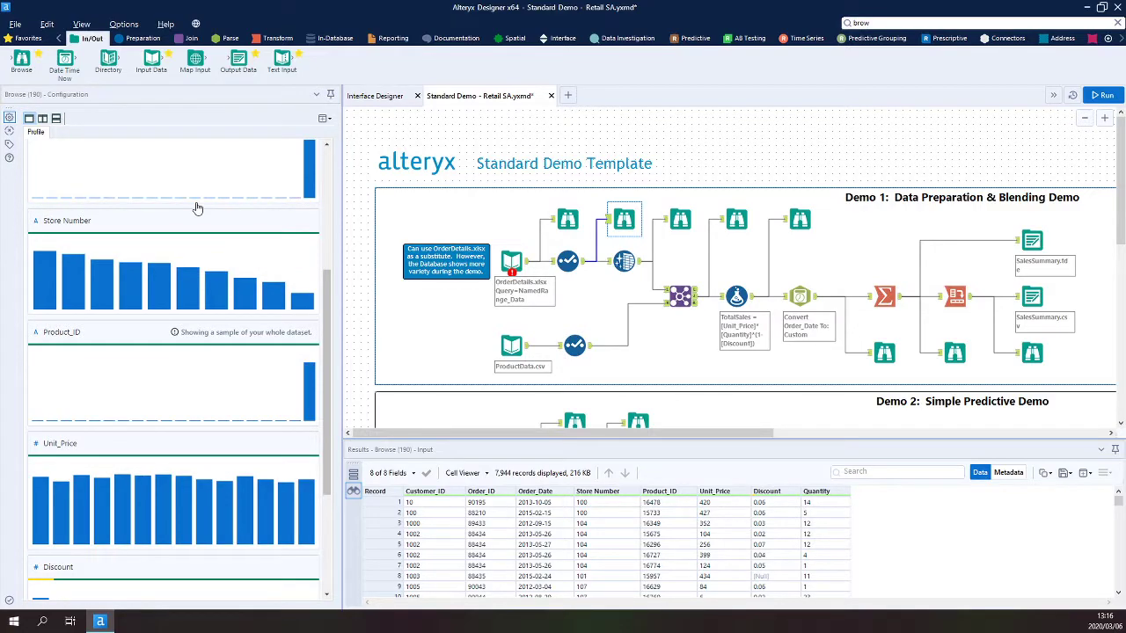
mouse_move(275, 305)
scroll(274, 304, "down", 6)
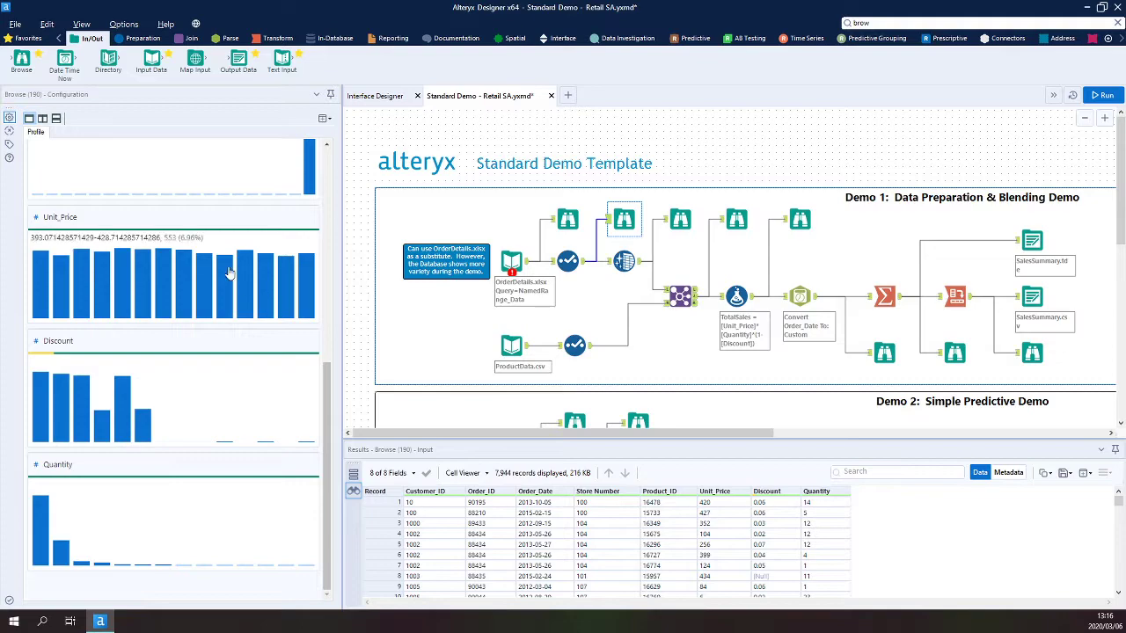
- Check the Select tool's field list, and open the Discount field's detailed profile in the Browse tool
left_click(568, 261)
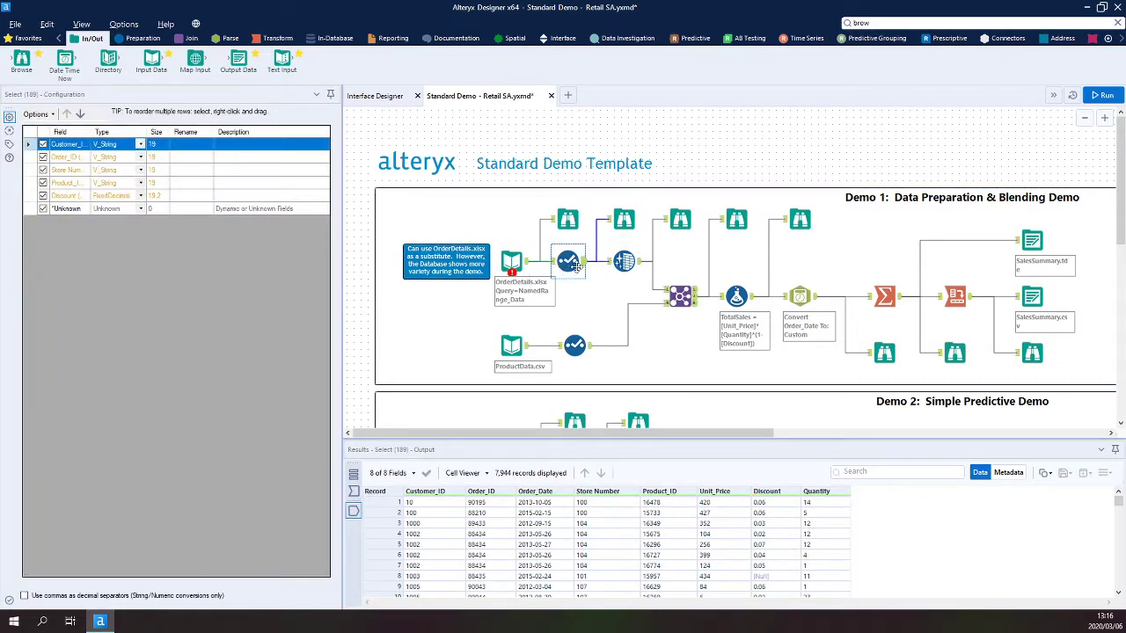
left_click(623, 219)
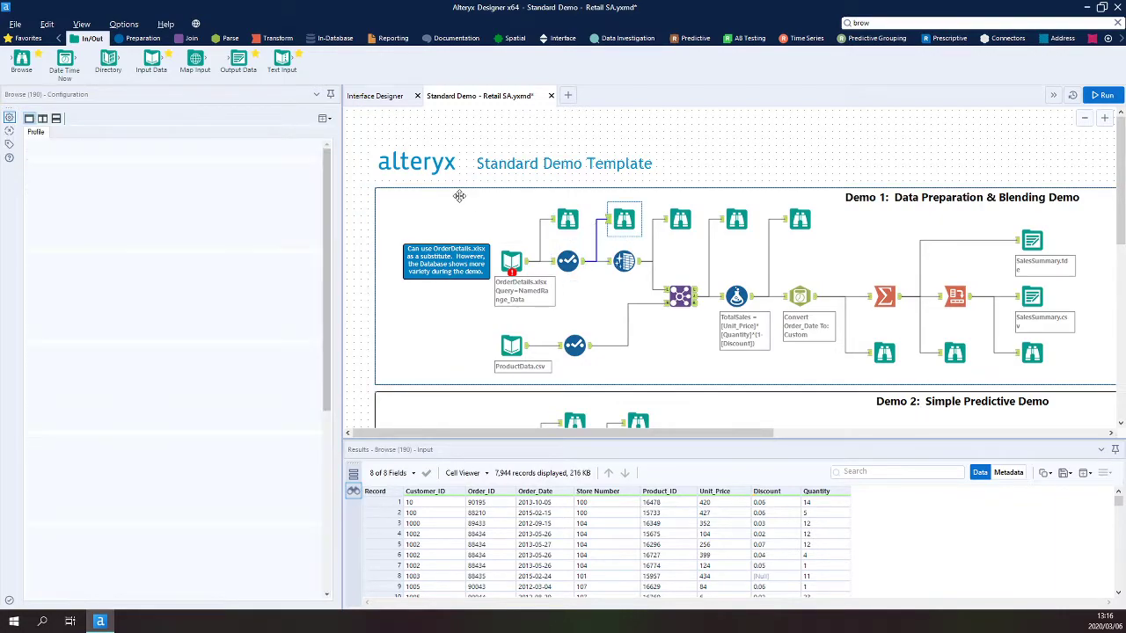
scroll(202, 243, "down", 10)
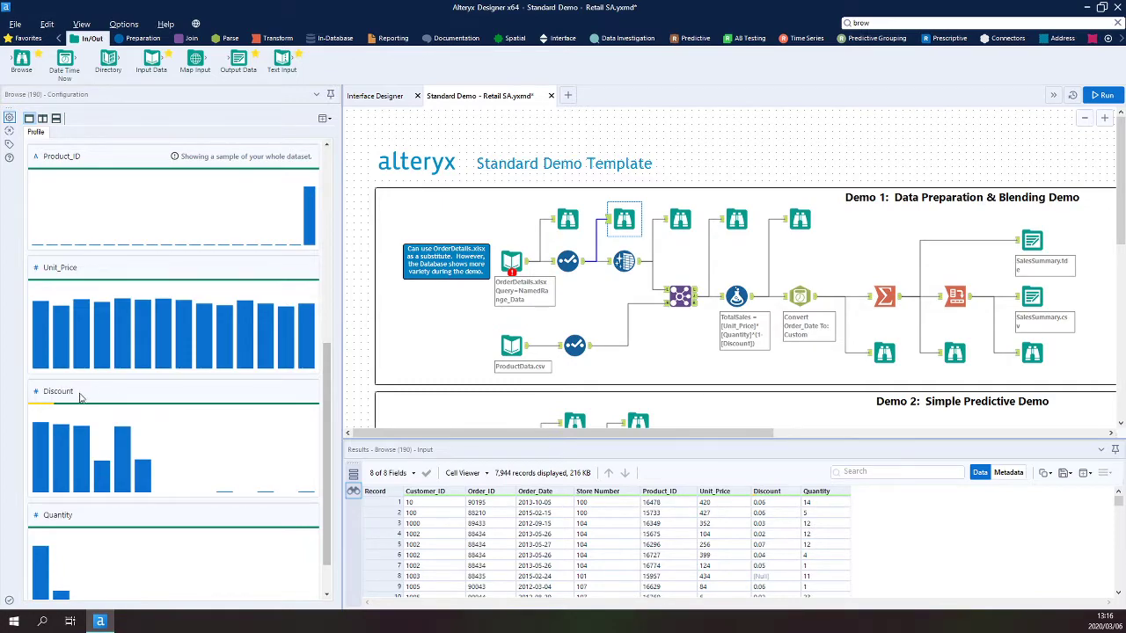
left_click(68, 397)
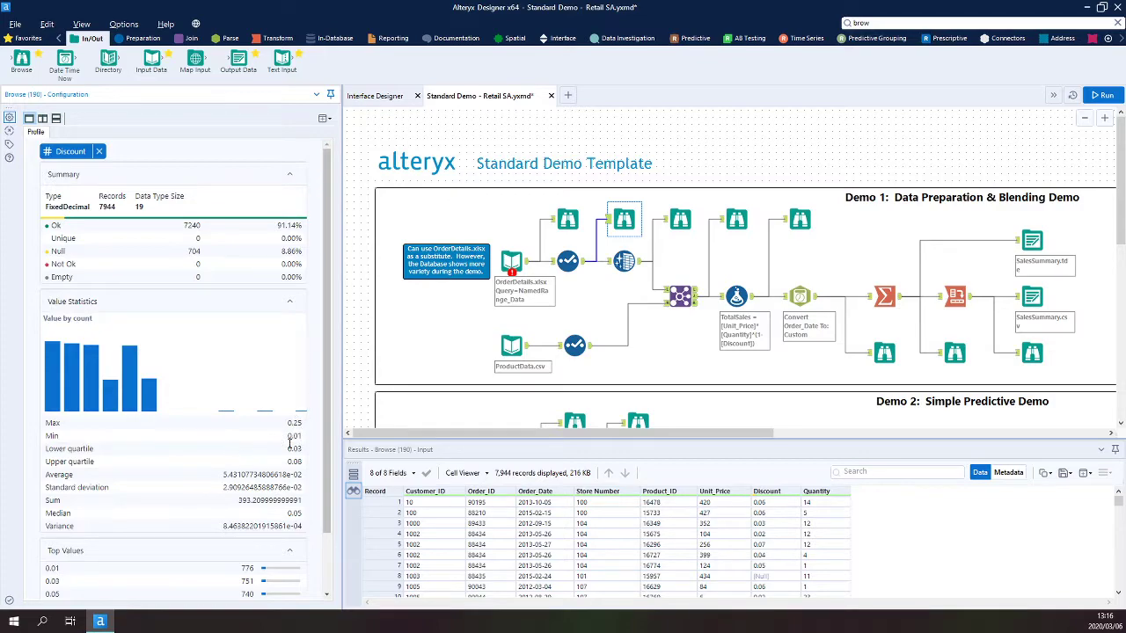
- Review the Discount profile's statistics and top values, then open the Data Cleansing tool's configuration
scroll(236, 394, "down", 2)
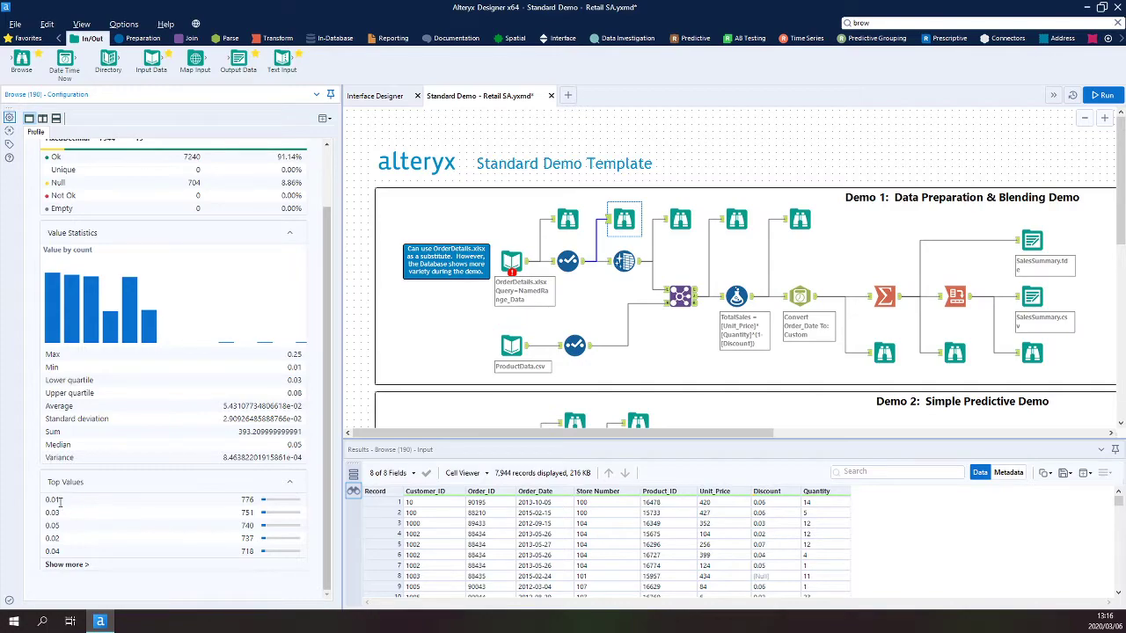
scroll(262, 349, "up", 3)
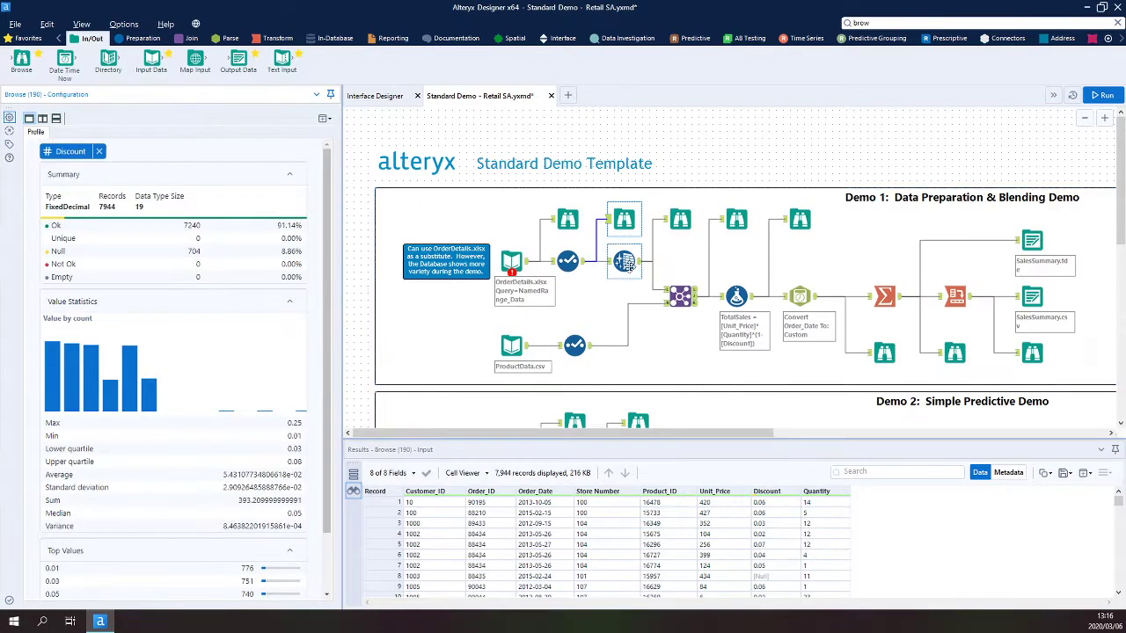
left_click(625, 261)
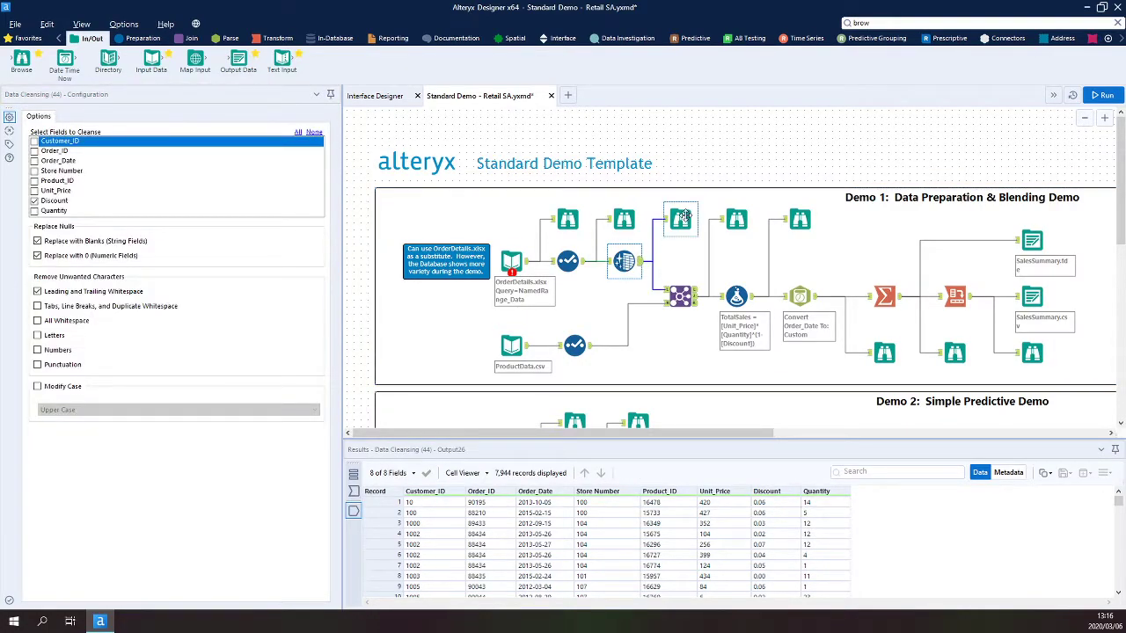
- Open the Browse tool after Data Cleansing in a side-by-side profile layout and show Unit_Price's profile beside Discount
left_click(680, 219)
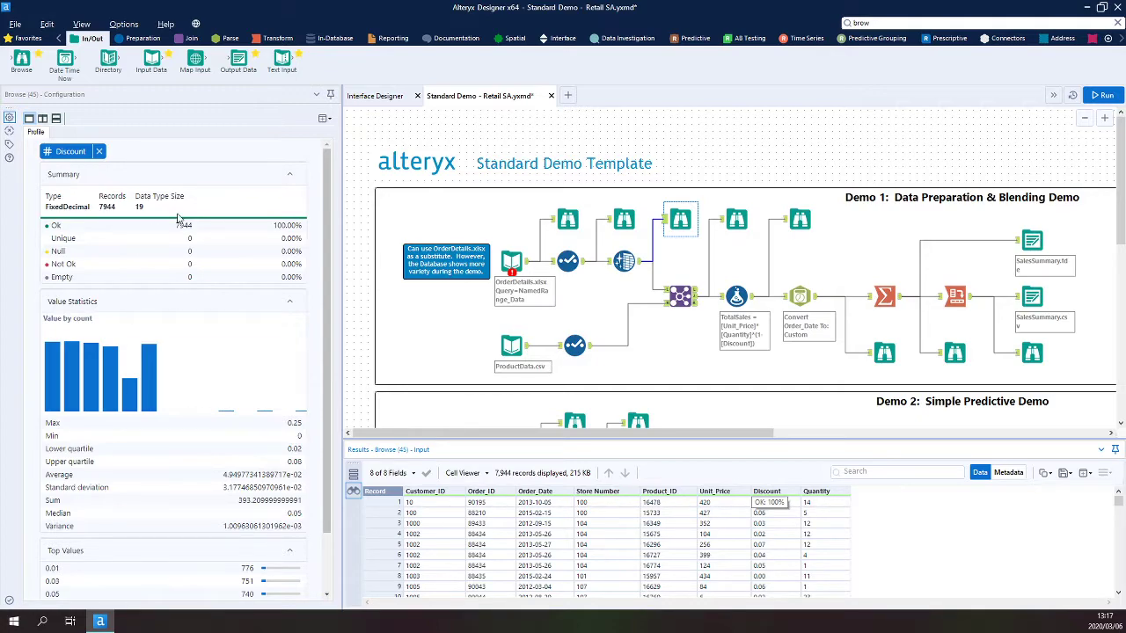
left_click(45, 120)
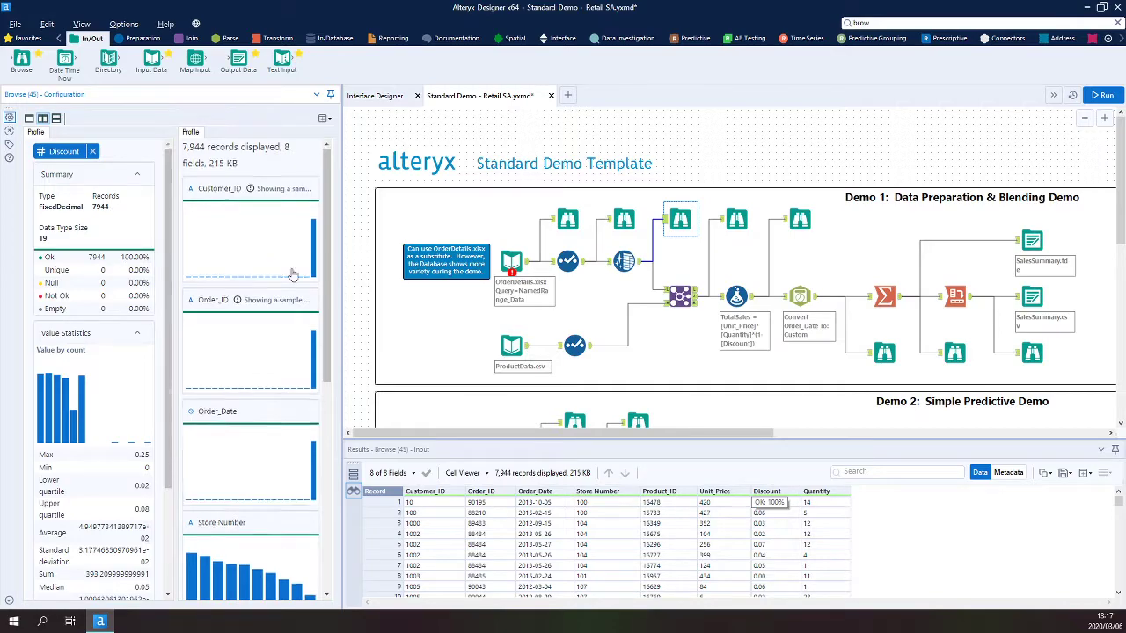
scroll(293, 275, "down", 3)
scroll(293, 276, "down", 2)
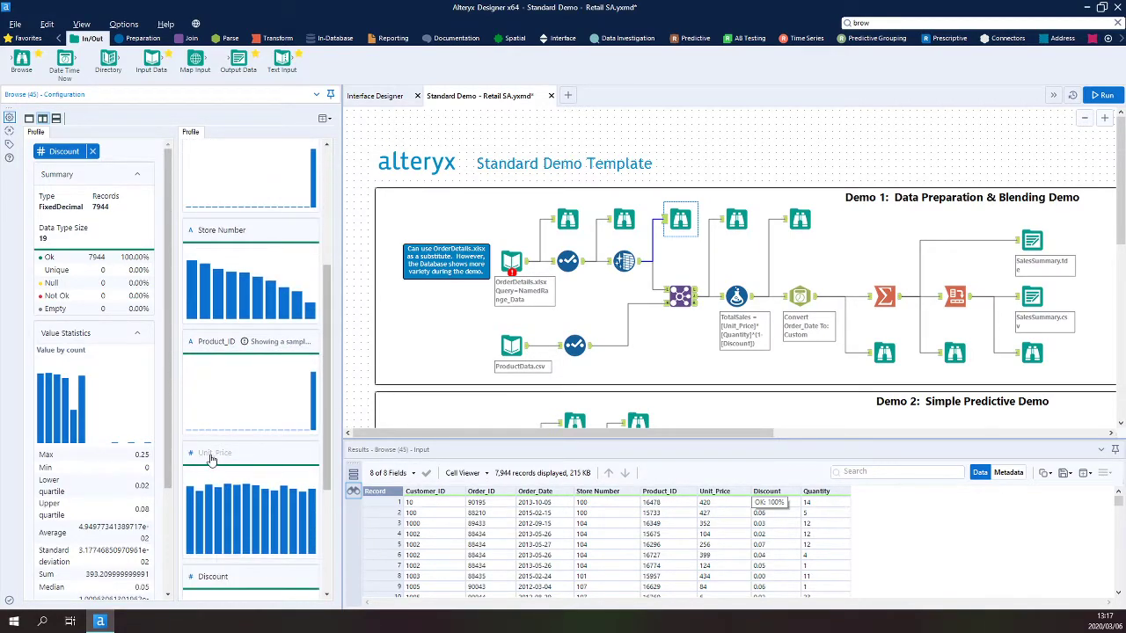
left_click(211, 462)
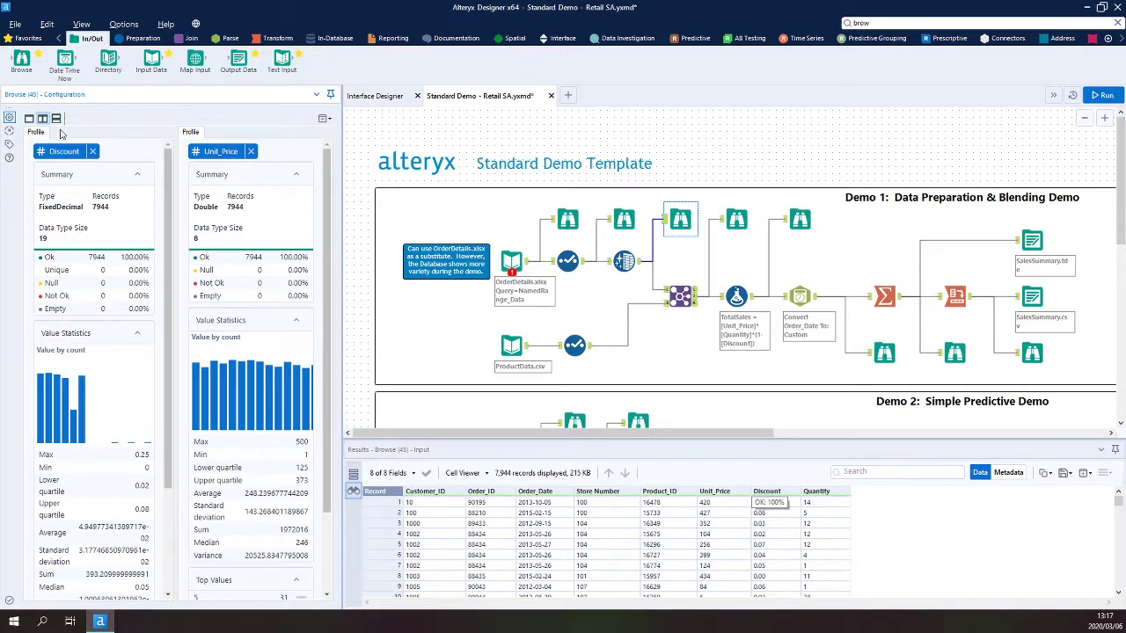
- Switch the profile layout to stacked panes, back to side-by-side, and finally to a single pane
left_click(55, 118)
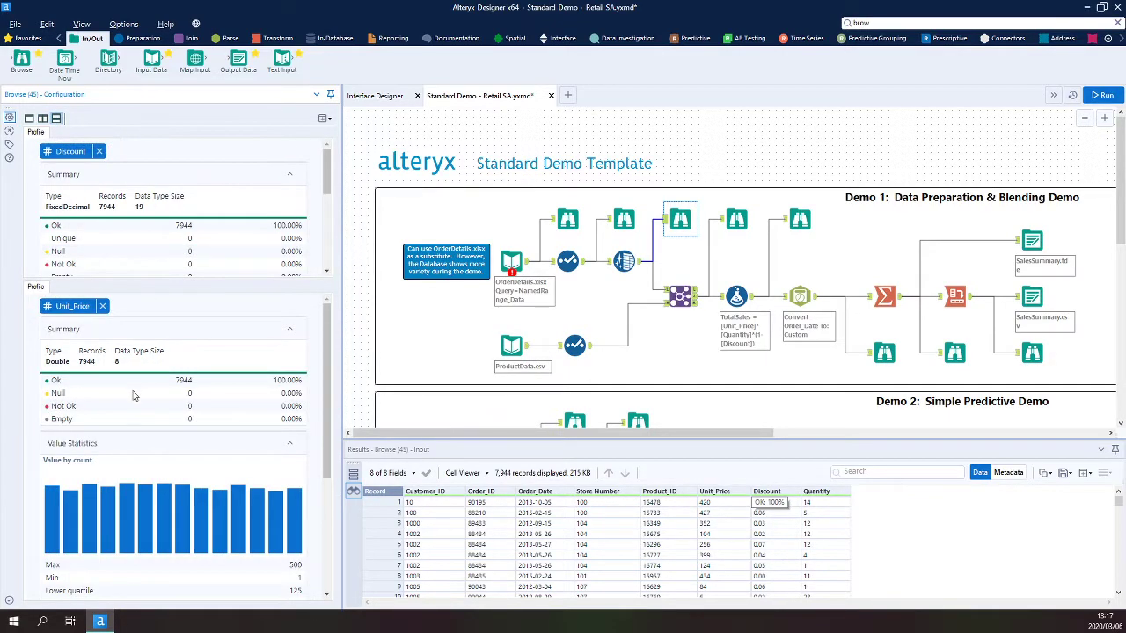
left_click(42, 118)
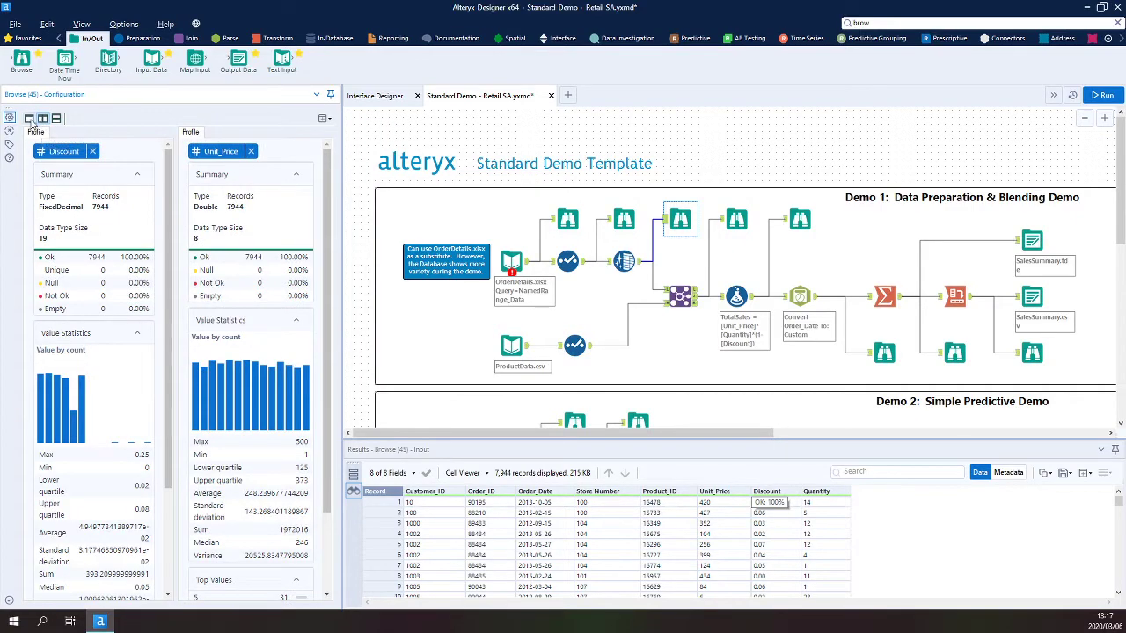
left_click(29, 118)
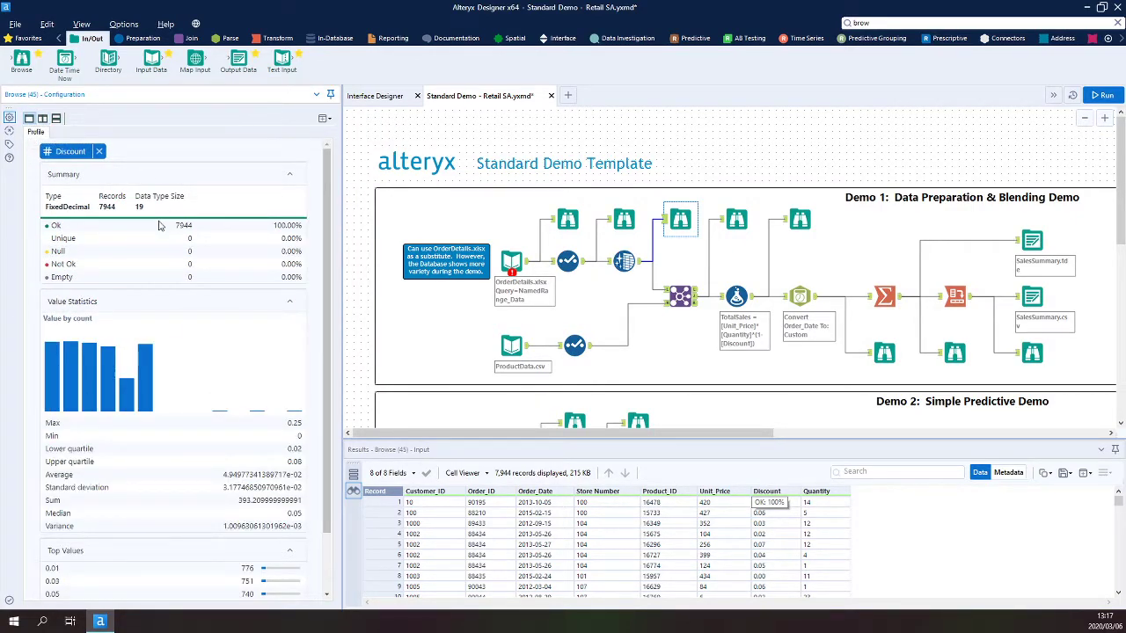